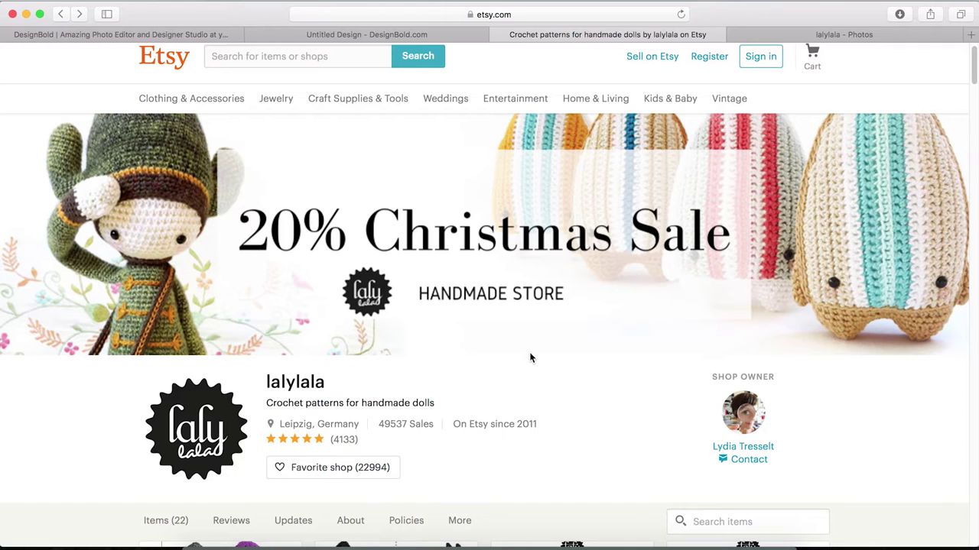
- Leave the Etsy shop and bring up the DesignBold home page in its tab
{"action": "scroll", "coordinate": [529, 352], "scroll_direction": "up", "scroll_amount": 1}
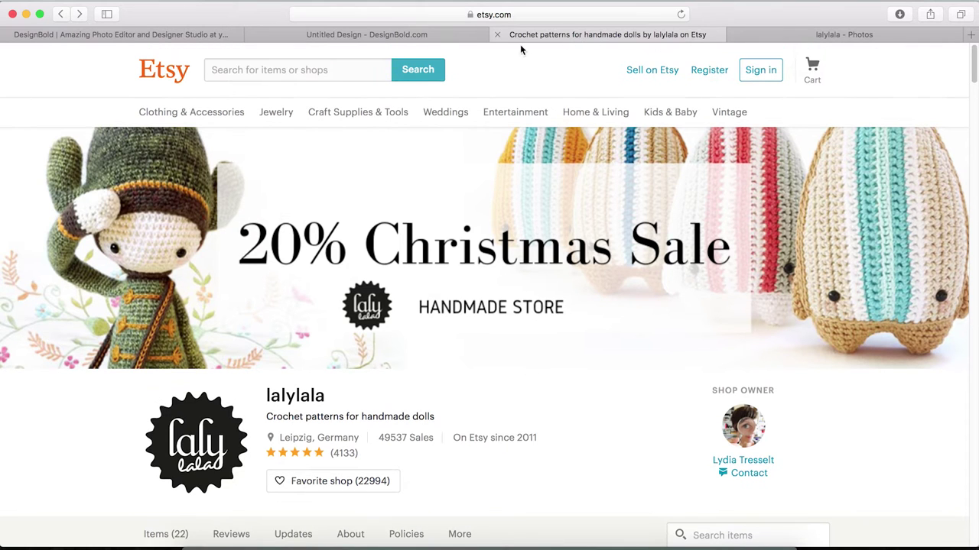
{"action": "left_click", "coordinate": [384, 38]}
{"action": "left_click", "coordinate": [198, 36]}
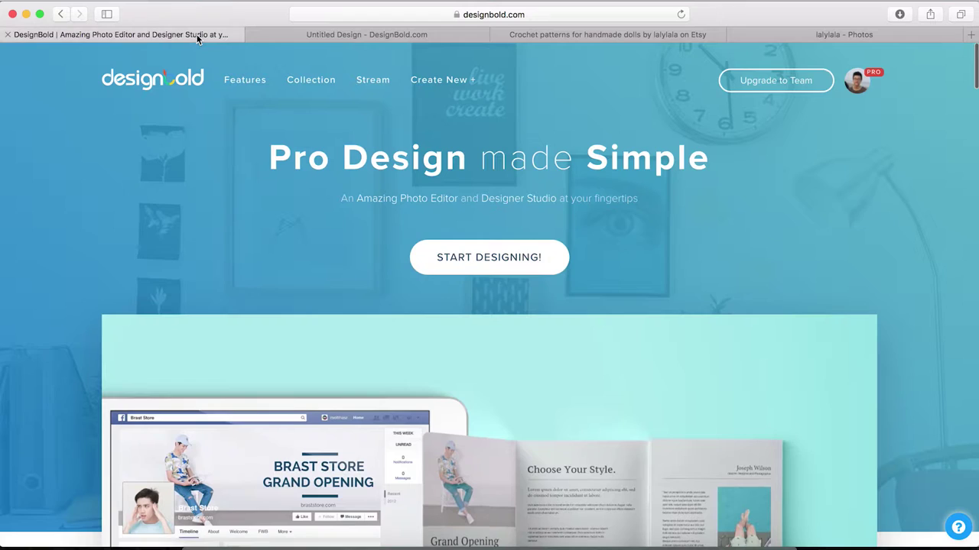
{"action": "left_click", "coordinate": [518, 15]}
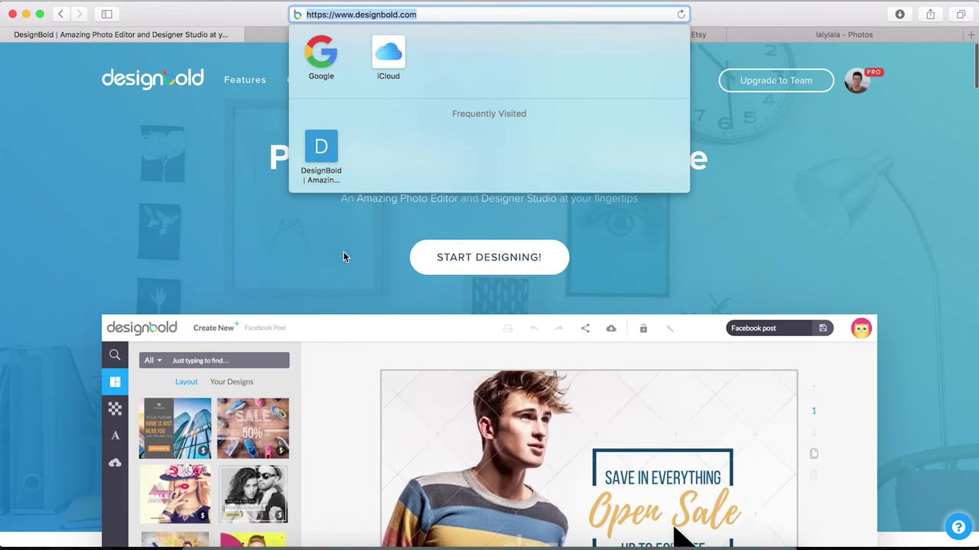
{"action": "left_click", "coordinate": [343, 258]}
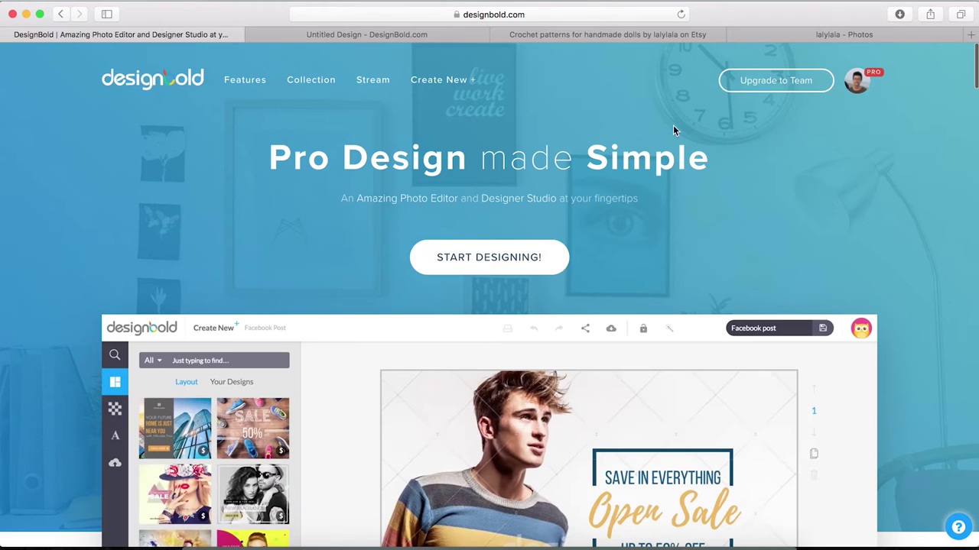
- Open the DesignBold template Collection and browse it
{"action": "left_click", "coordinate": [305, 84]}
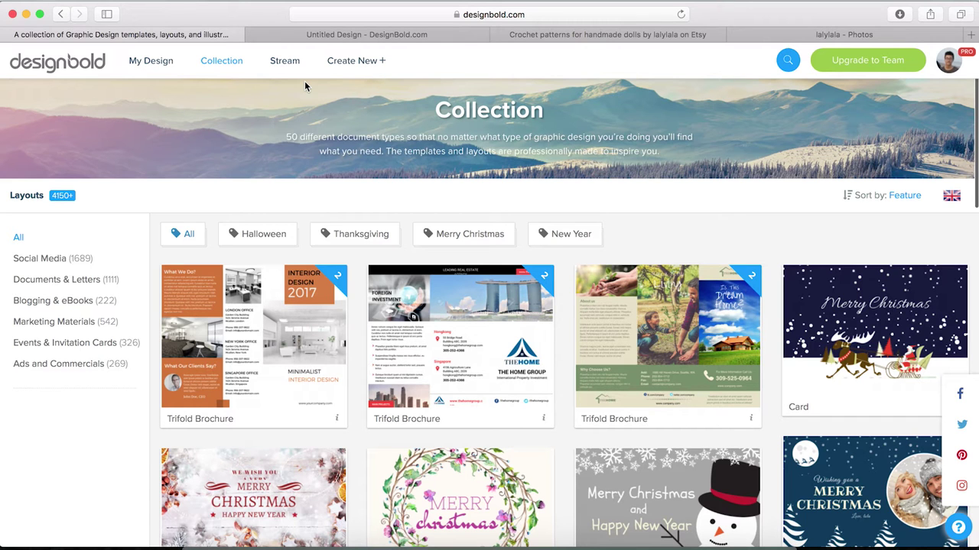
{"action": "scroll", "coordinate": [334, 260], "scroll_direction": "down", "scroll_amount": 1}
{"action": "scroll", "coordinate": [334, 260], "scroll_direction": "down", "scroll_amount": 4}
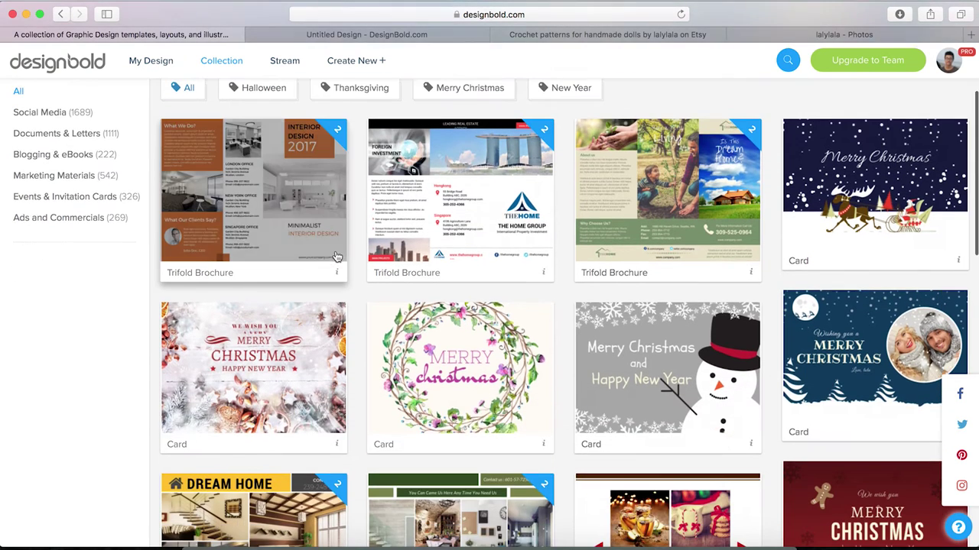
{"action": "scroll", "coordinate": [314, 249], "scroll_direction": "up", "scroll_amount": 3}
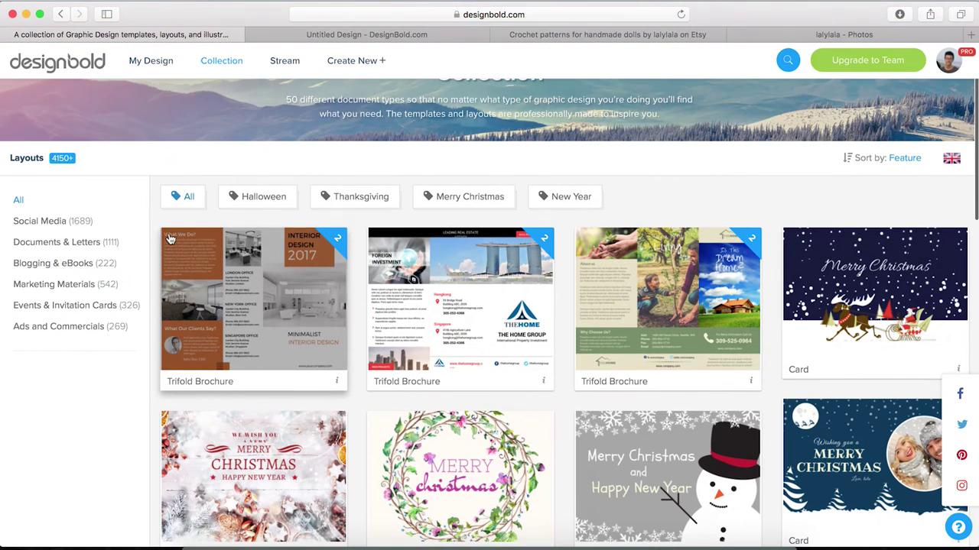
- Filter to Social Media > Etsy Cover Photo templates and scroll down to Hand Crafted
{"action": "left_click", "coordinate": [53, 223]}
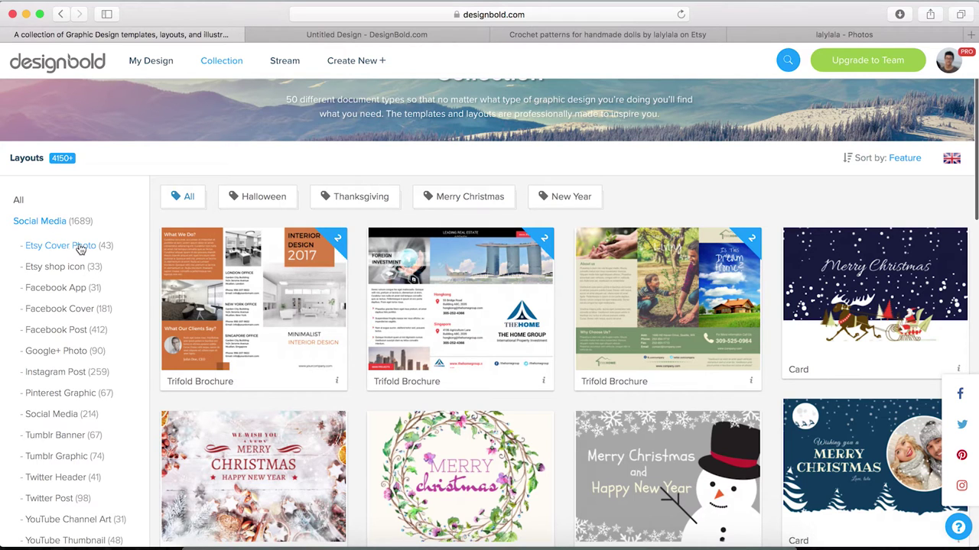
{"action": "left_click", "coordinate": [78, 245]}
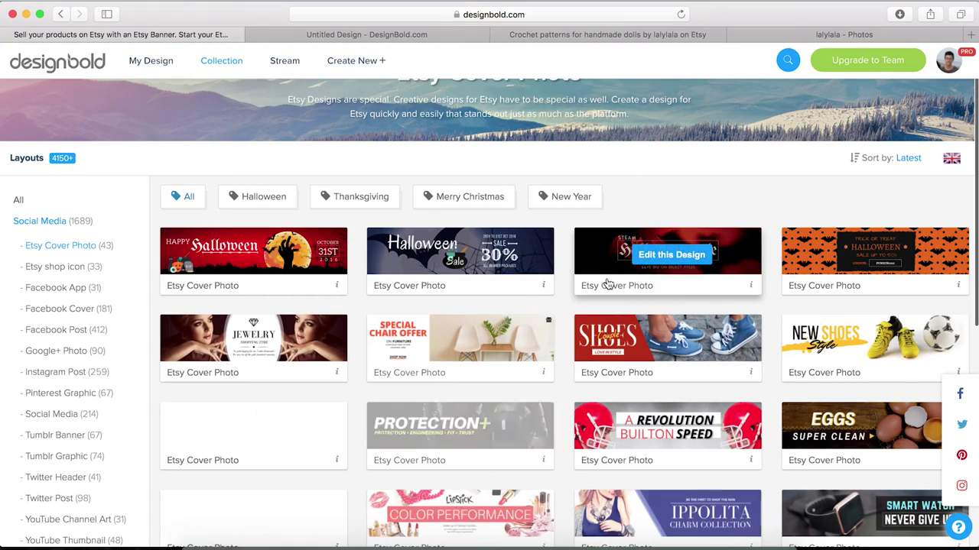
{"action": "scroll", "coordinate": [566, 281], "scroll_direction": "down", "scroll_amount": 2}
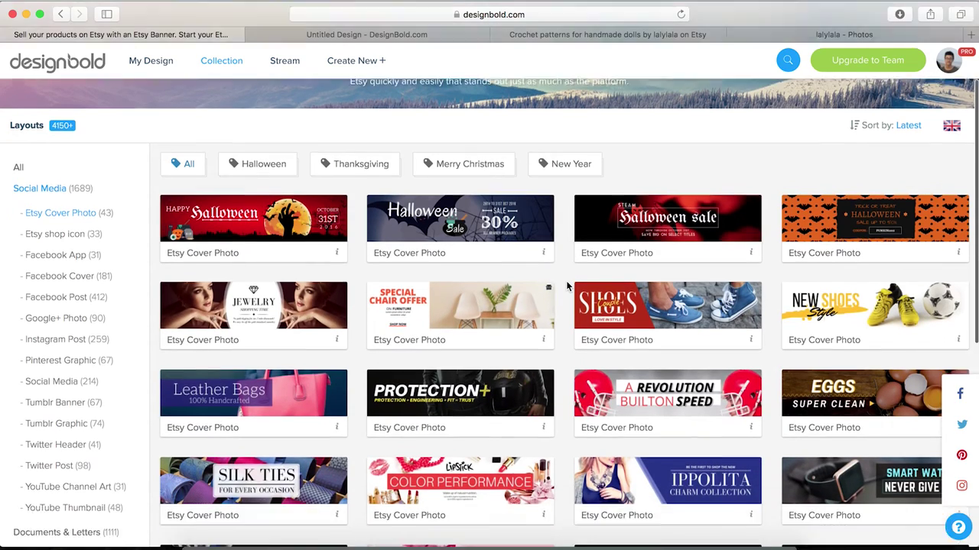
{"action": "scroll", "coordinate": [566, 286], "scroll_direction": "down", "scroll_amount": 2}
{"action": "scroll", "coordinate": [567, 286], "scroll_direction": "down", "scroll_amount": 1}
{"action": "scroll", "coordinate": [566, 286], "scroll_direction": "down", "scroll_amount": 1}
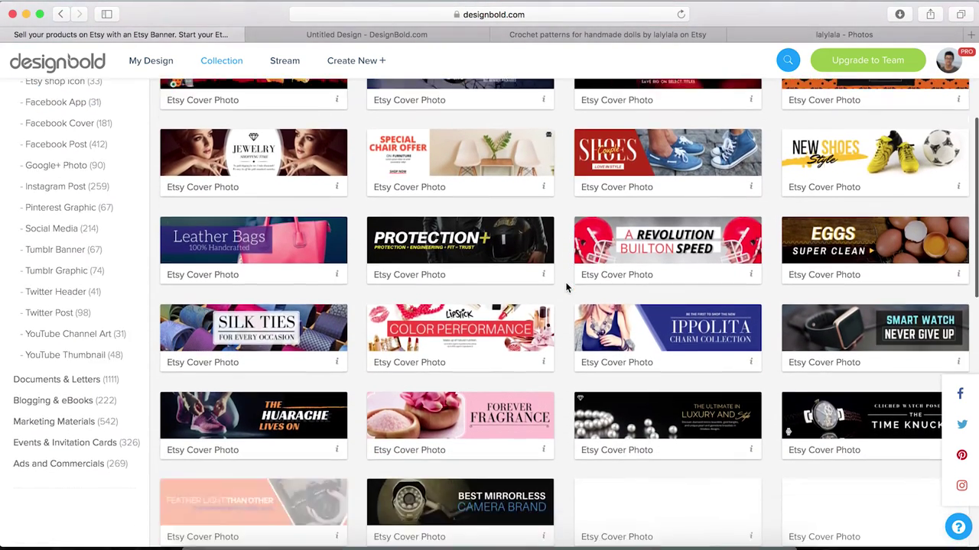
{"action": "scroll", "coordinate": [567, 288], "scroll_direction": "down", "scroll_amount": 1}
{"action": "scroll", "coordinate": [567, 288], "scroll_direction": "down", "scroll_amount": 1}
{"action": "scroll", "coordinate": [566, 288], "scroll_direction": "down", "scroll_amount": 2}
{"action": "scroll", "coordinate": [567, 288], "scroll_direction": "down", "scroll_amount": 2}
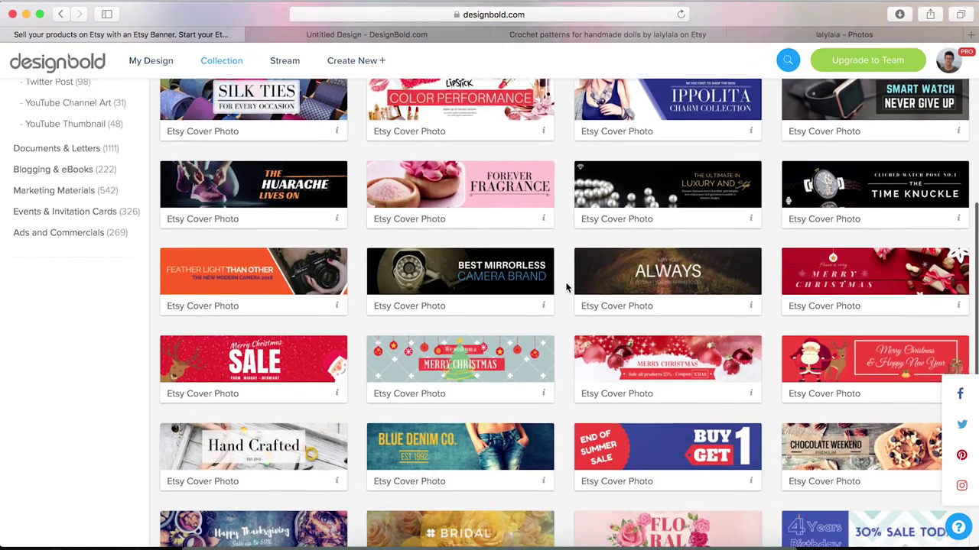
{"action": "scroll", "coordinate": [566, 288], "scroll_direction": "down", "scroll_amount": 1}
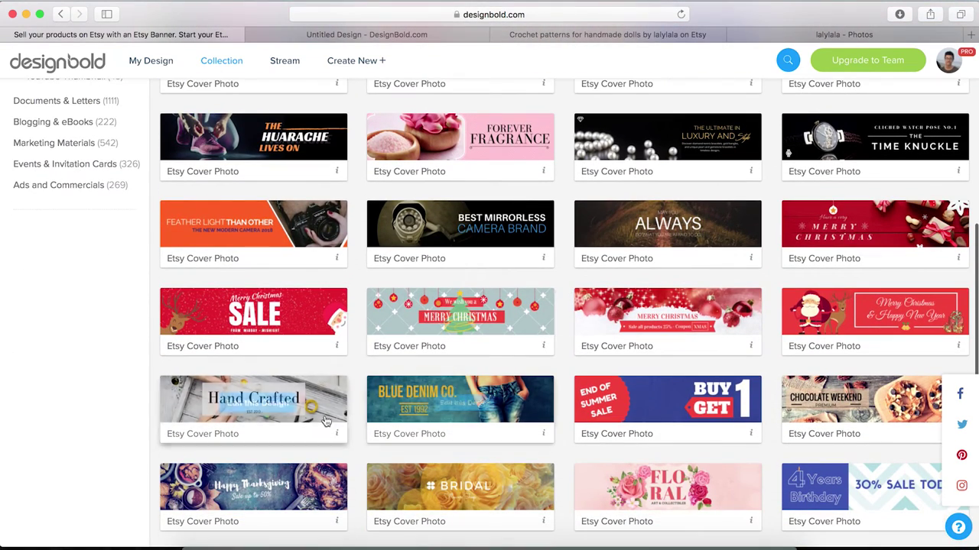
- Edit the Hand Crafted template, delete its wooden background photo, and show the uploaded images
{"action": "left_click", "coordinate": [275, 408]}
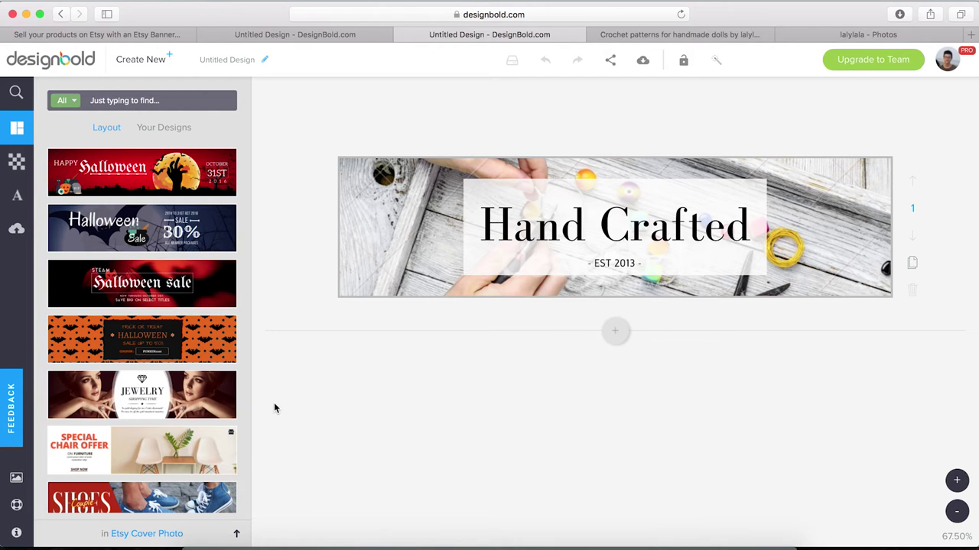
{"action": "left_click", "coordinate": [432, 201]}
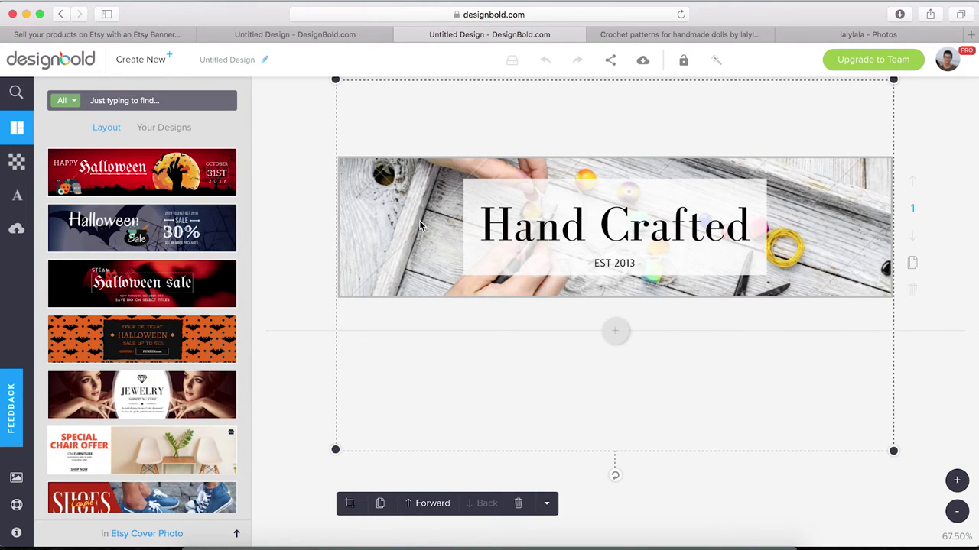
{"action": "left_click", "coordinate": [517, 503]}
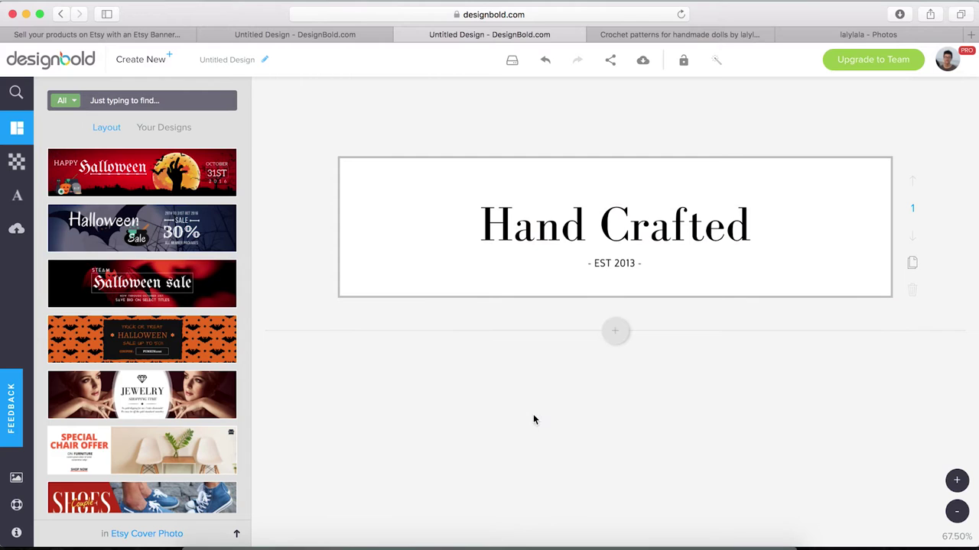
{"action": "left_click", "coordinate": [16, 231]}
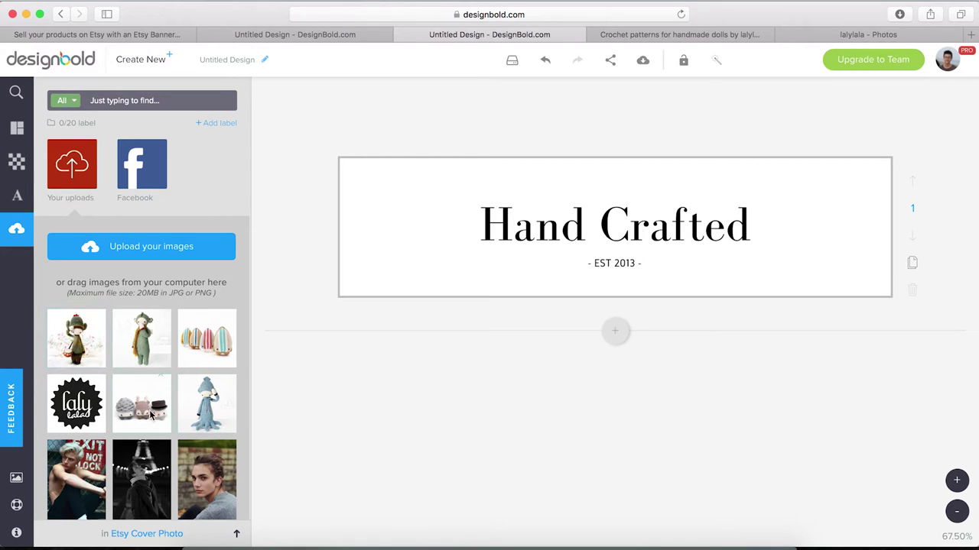
{"action": "scroll", "coordinate": [87, 398], "scroll_direction": "down", "scroll_amount": 2}
{"action": "scroll", "coordinate": [87, 398], "scroll_direction": "up", "scroll_amount": 2}
{"action": "left_click", "coordinate": [169, 251]}
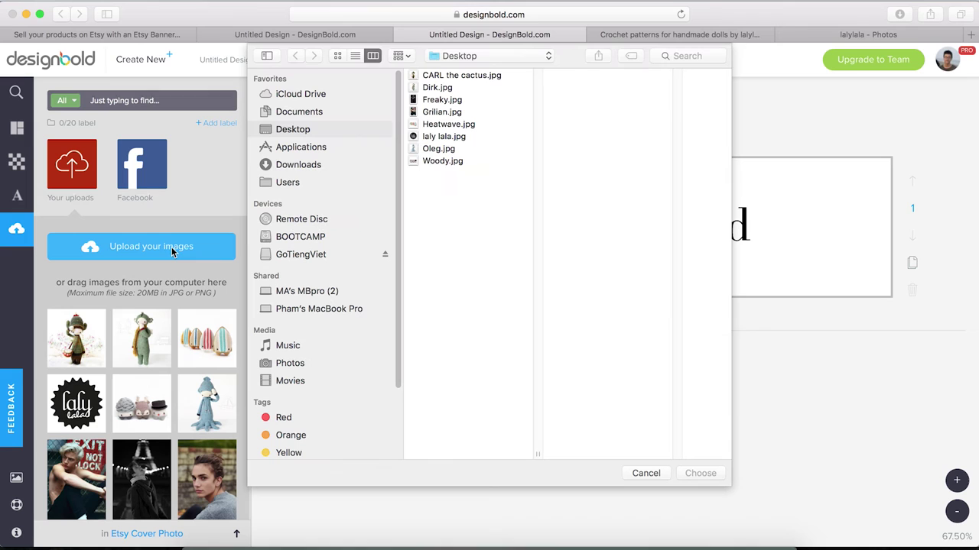
{"action": "left_click", "coordinate": [472, 77]}
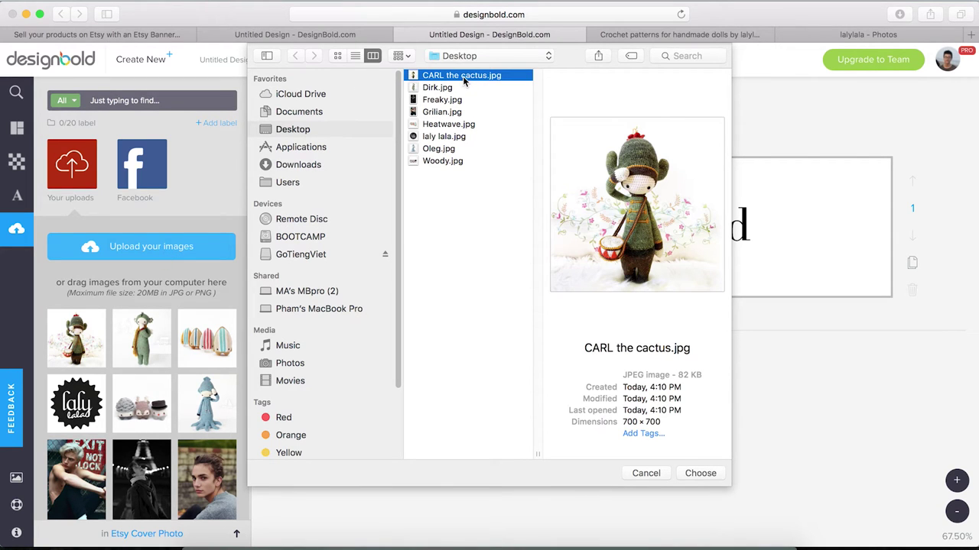
{"action": "left_click", "coordinate": [440, 136]}
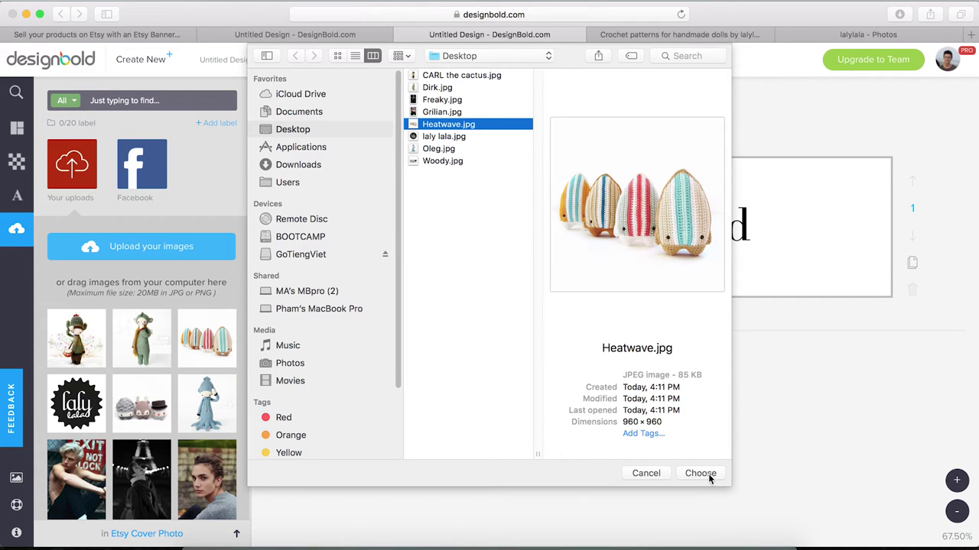
{"action": "left_click", "coordinate": [646, 473]}
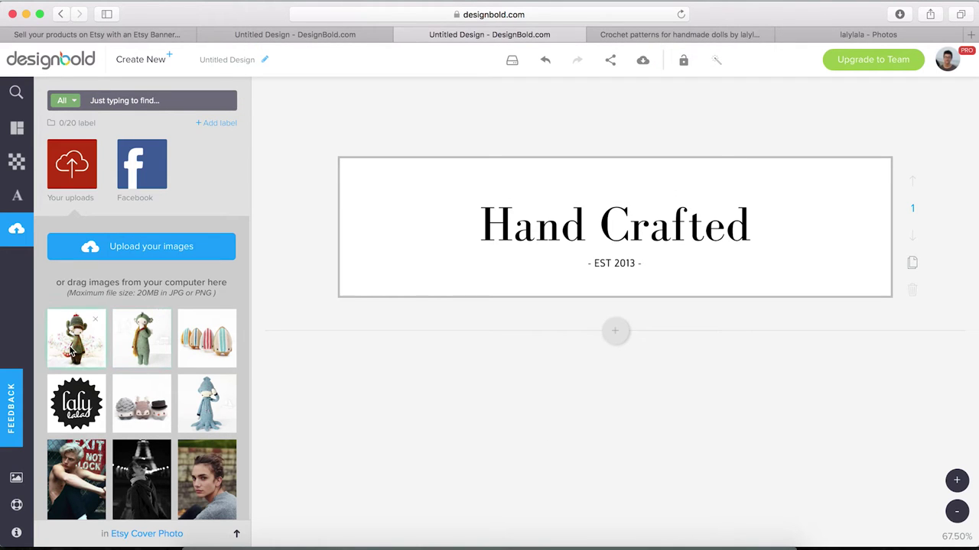
- Place the green-hatted doll photo enlarged on the banner's left, behind the Hand Crafted text
{"action": "left_click_drag", "start_coordinate": [69, 348], "coordinate": [413, 214]}
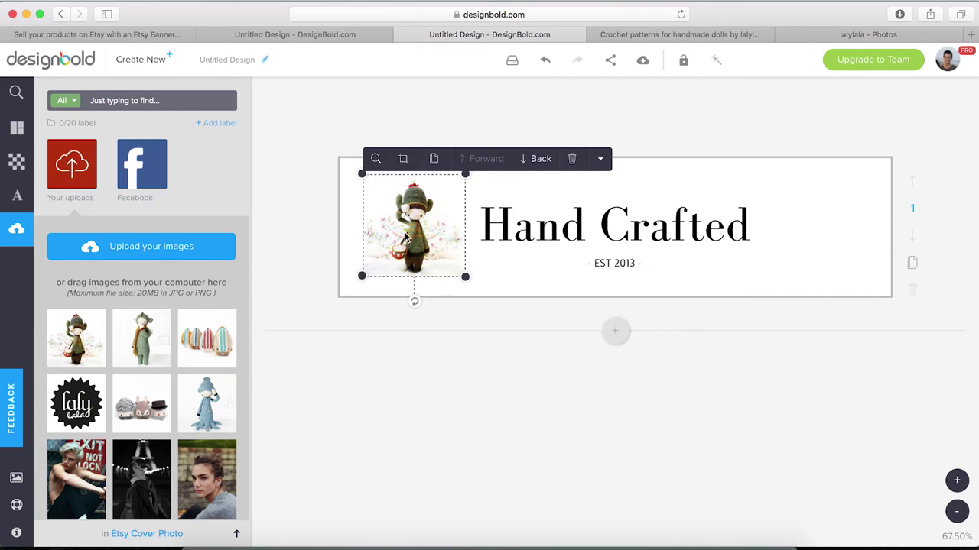
{"action": "left_click_drag", "start_coordinate": [464, 186], "coordinate": [601, 61]}
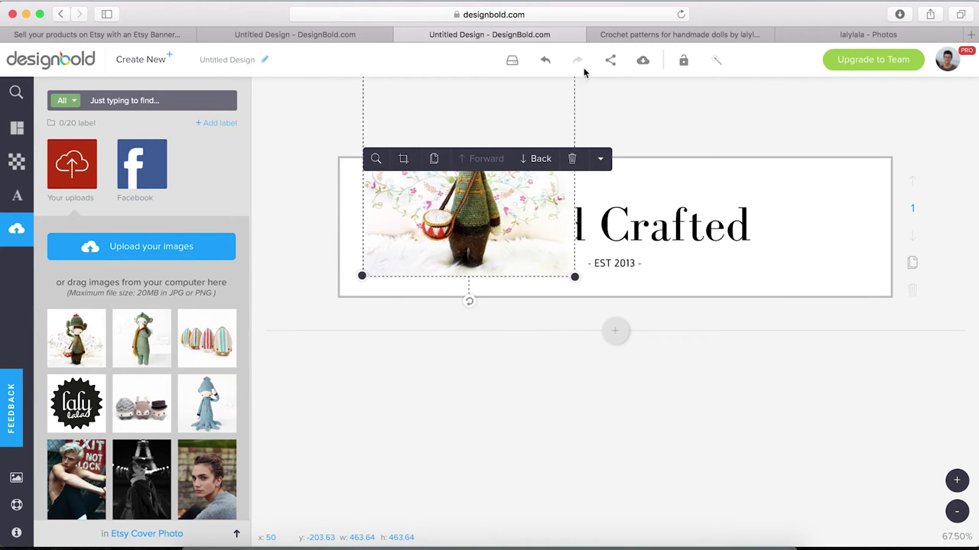
{"action": "left_click_drag", "start_coordinate": [459, 209], "coordinate": [409, 272]}
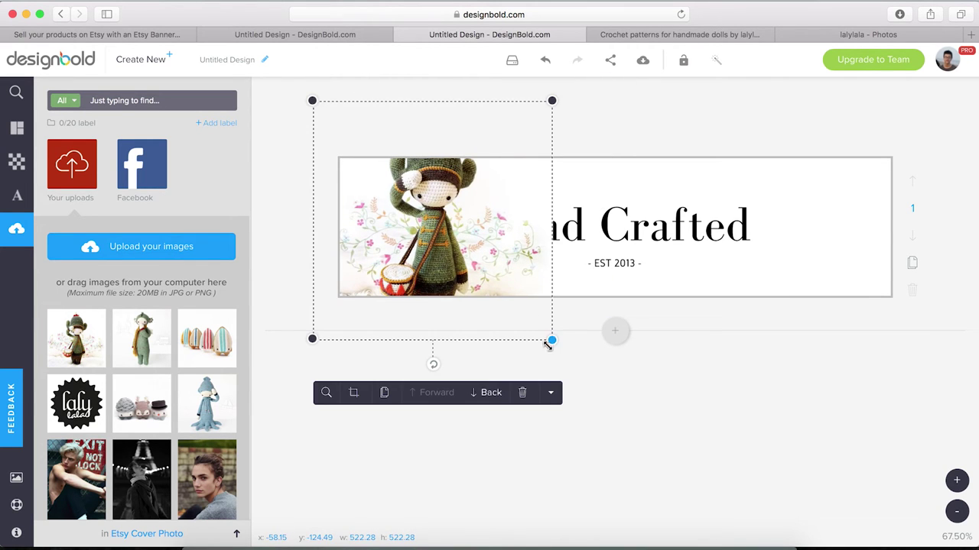
{"action": "left_click_drag", "start_coordinate": [550, 341], "coordinate": [642, 442]}
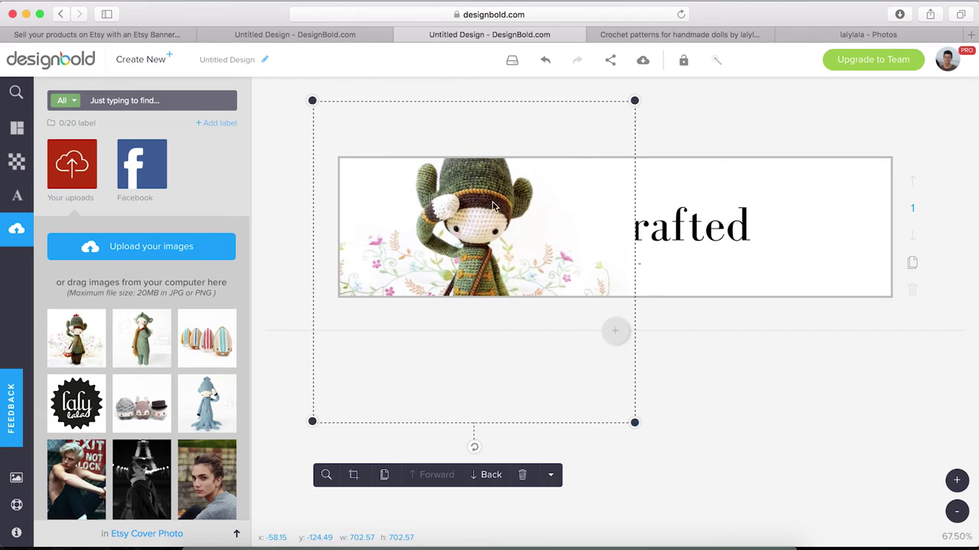
{"action": "left_click_drag", "start_coordinate": [462, 218], "coordinate": [553, 235]}
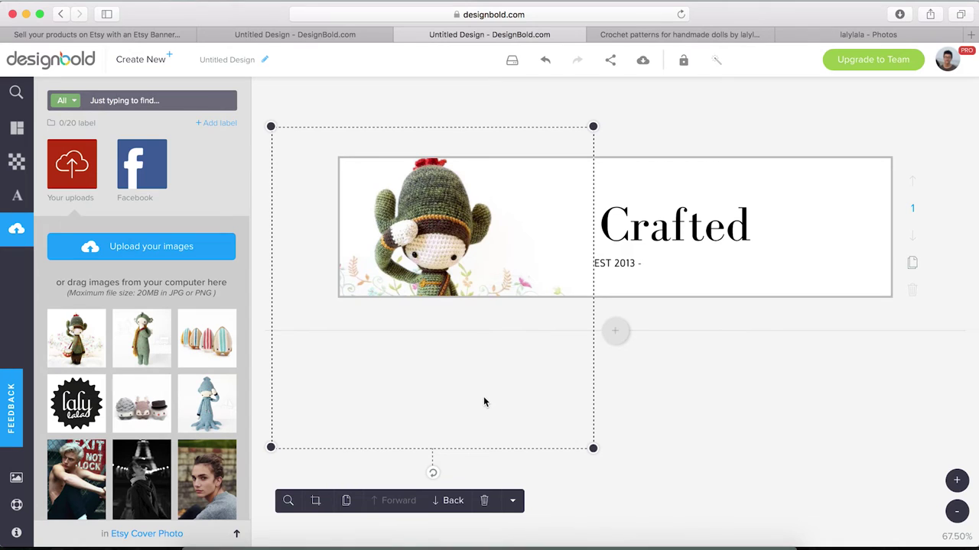
{"action": "left_click", "coordinate": [450, 503]}
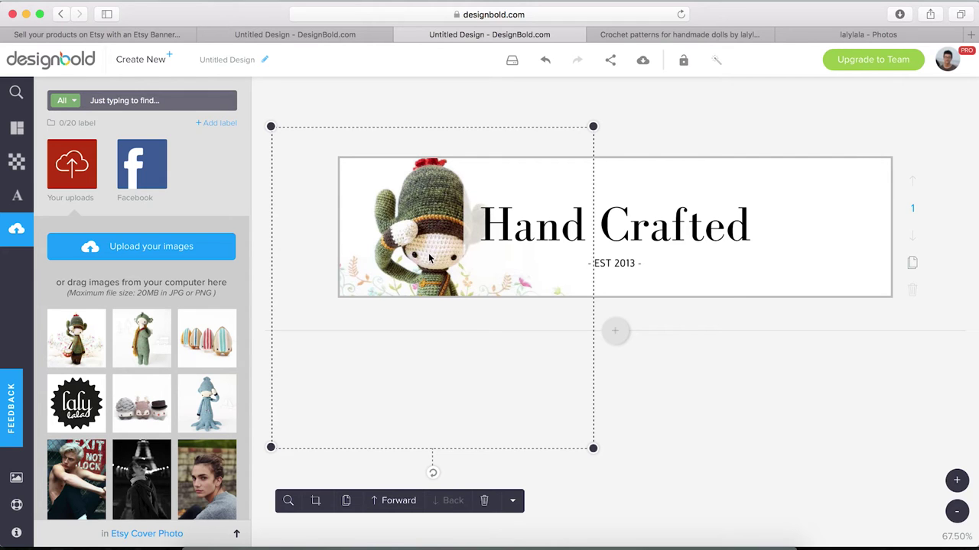
- Add the striped crochet egg photo, enlarged across the banner's right side, behind the heading
{"action": "left_click_drag", "start_coordinate": [430, 258], "coordinate": [410, 252]}
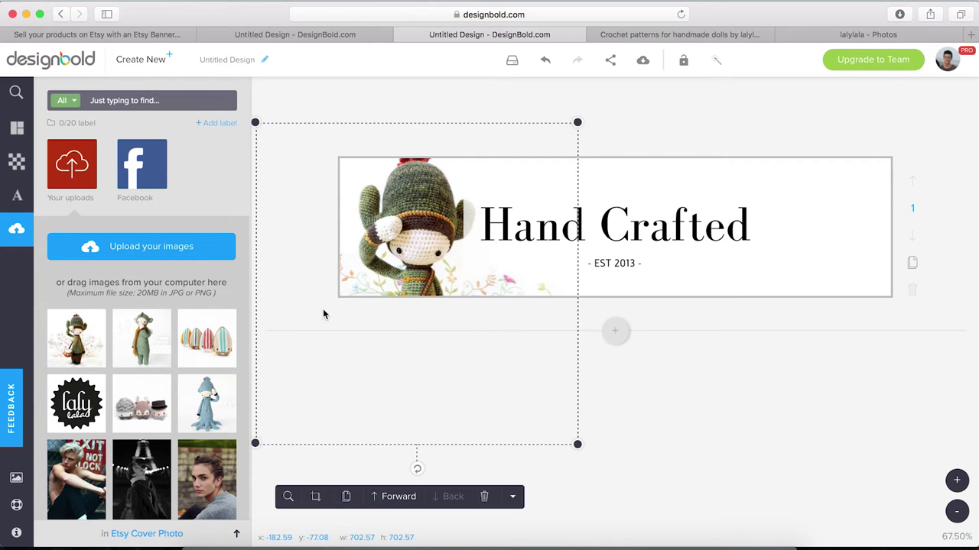
{"action": "left_click", "coordinate": [290, 360]}
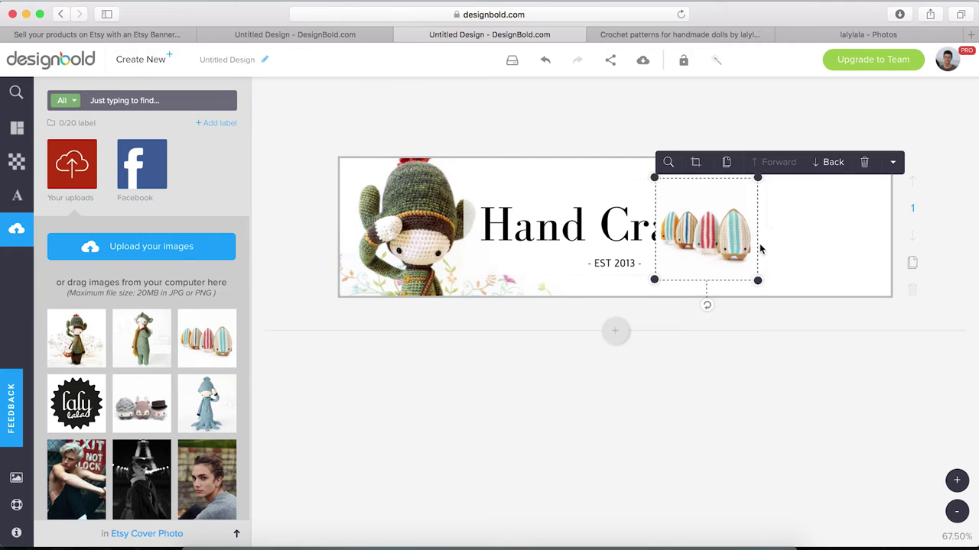
{"action": "left_click_drag", "start_coordinate": [760, 171], "coordinate": [885, 76]}
{"action": "left_click_drag", "start_coordinate": [655, 279], "coordinate": [573, 356]}
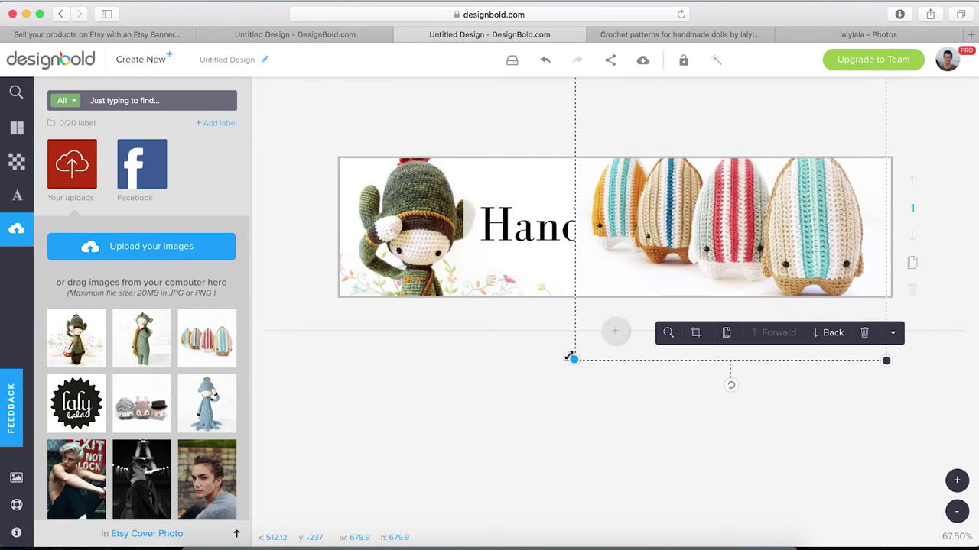
{"action": "left_click_drag", "start_coordinate": [830, 198], "coordinate": [843, 231]}
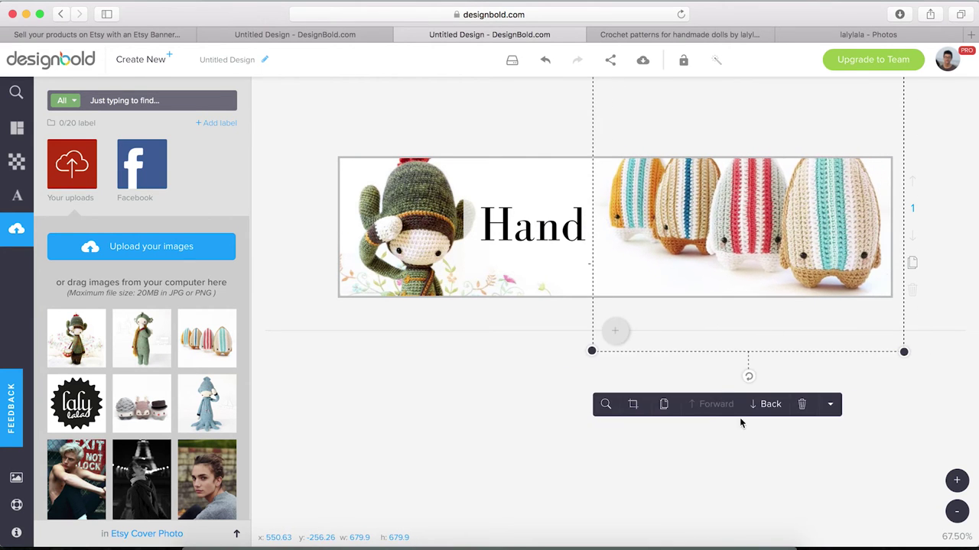
{"action": "left_click", "coordinate": [762, 405]}
{"action": "left_click", "coordinate": [902, 417]}
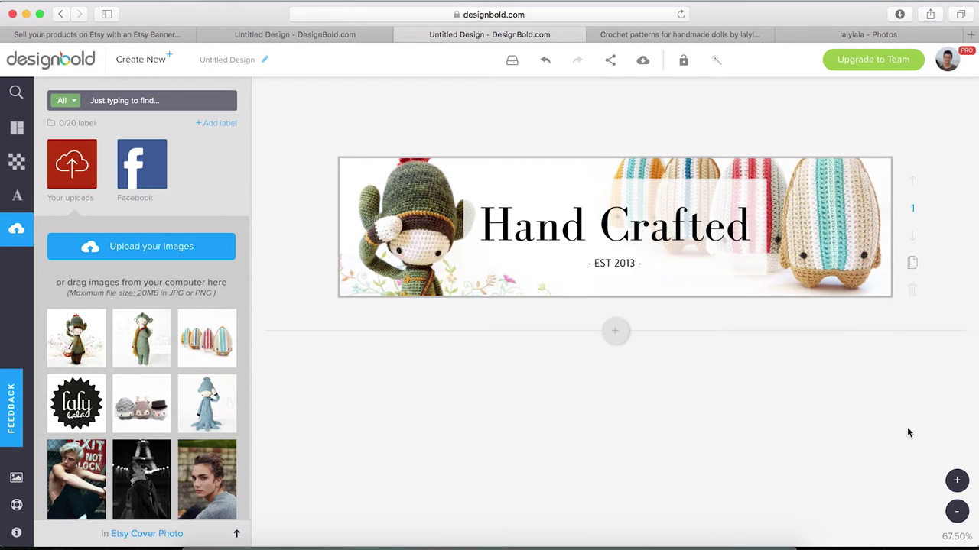
- Replace the Hand Crafted heading text with '20% Christmas Sale'
{"action": "left_click", "coordinate": [701, 233]}
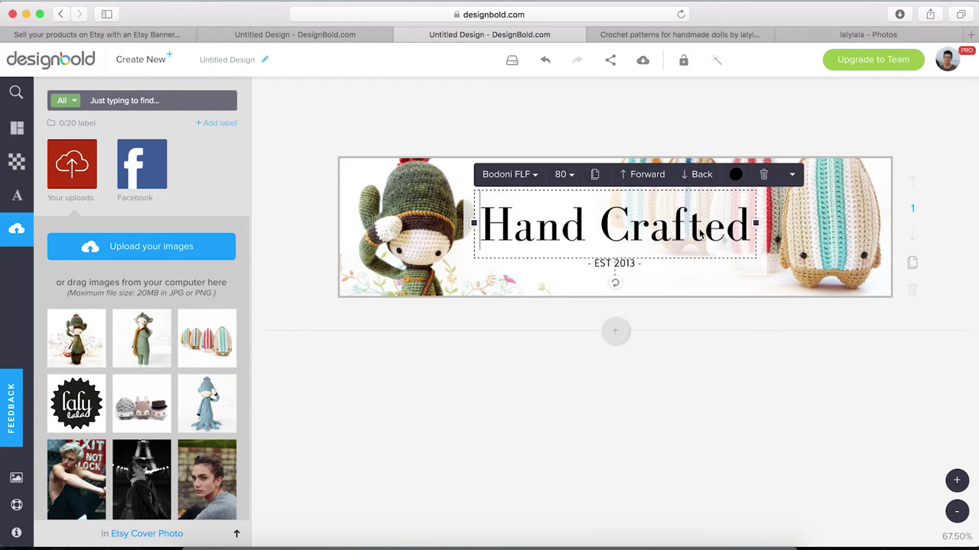
{"action": "key", "text": "ctrl+a"}
{"action": "type", "text": "20%"}
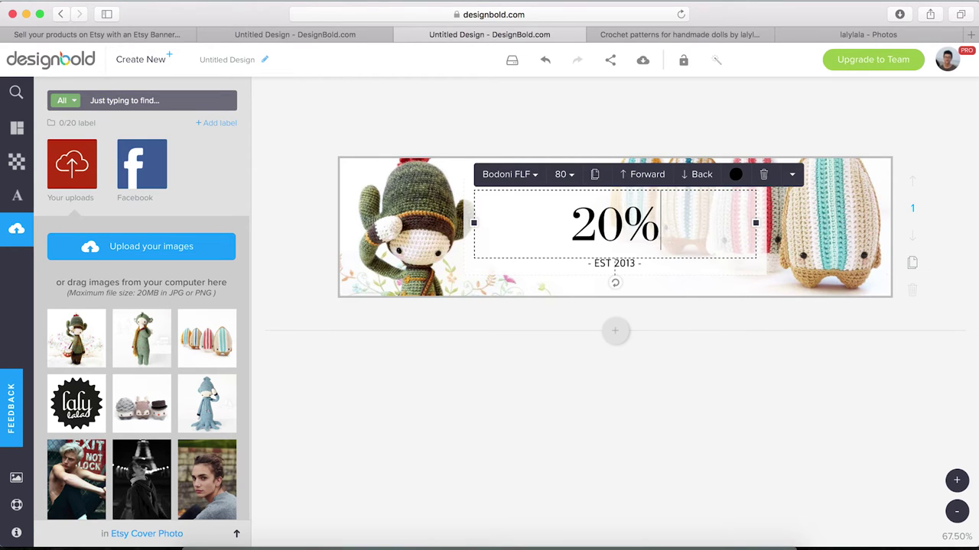
{"action": "type", "text": " Christmas Sale"}
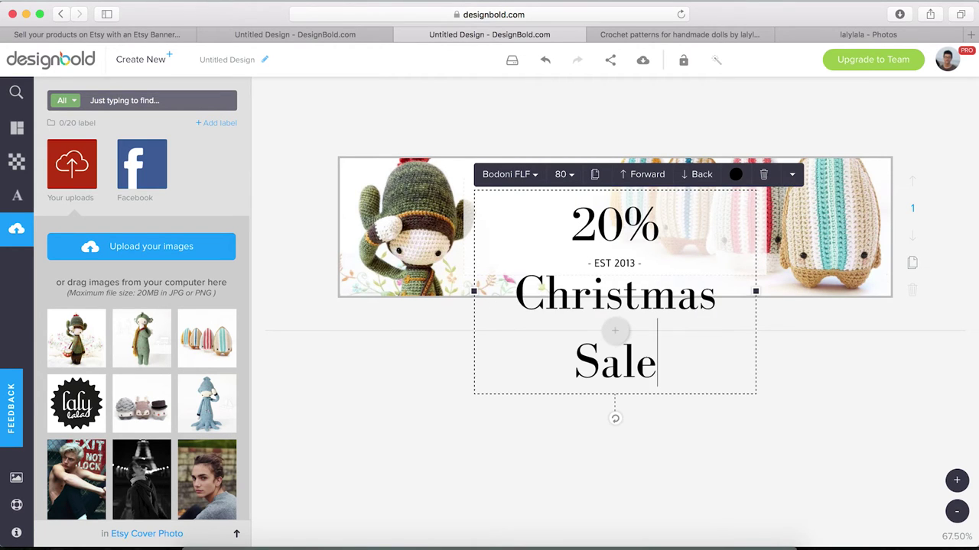
{"action": "left_click", "coordinate": [851, 396]}
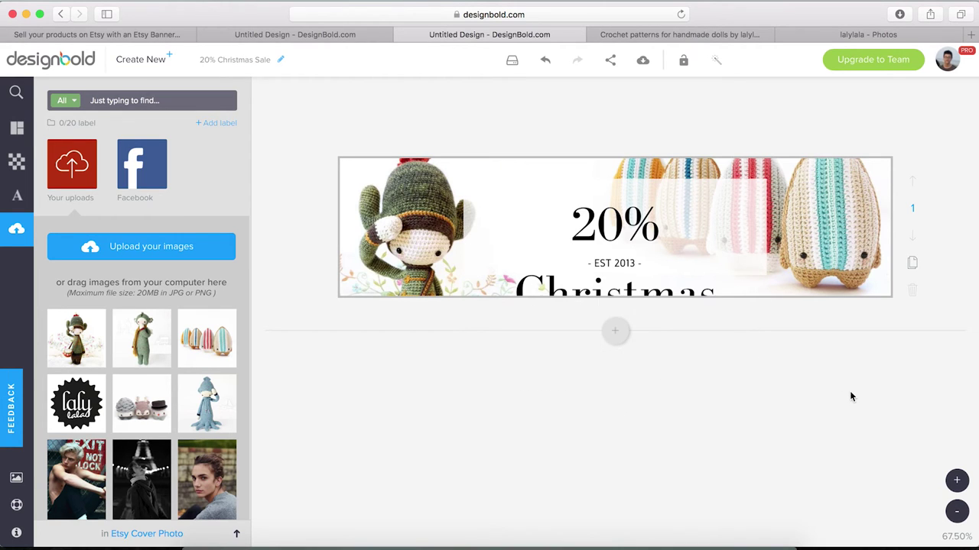
- Set the heading to font size 56, nudge it slightly lower, and add a blank second page
{"action": "left_click", "coordinate": [620, 237]}
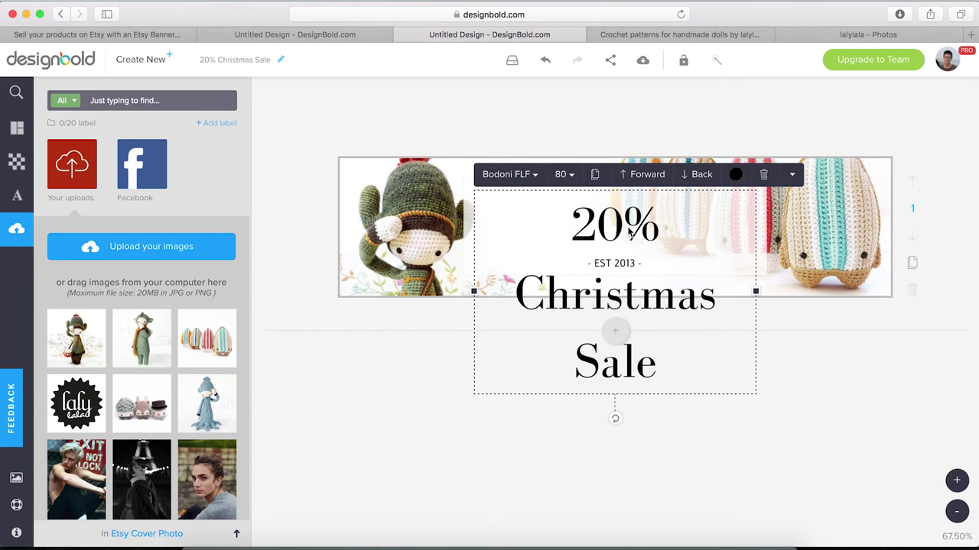
{"action": "left_click", "coordinate": [578, 183]}
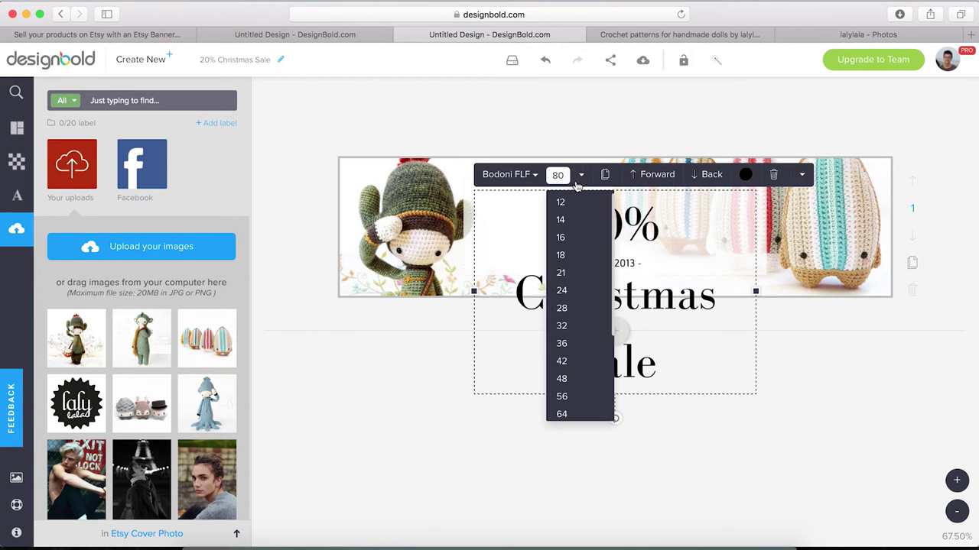
{"action": "left_click", "coordinate": [566, 399]}
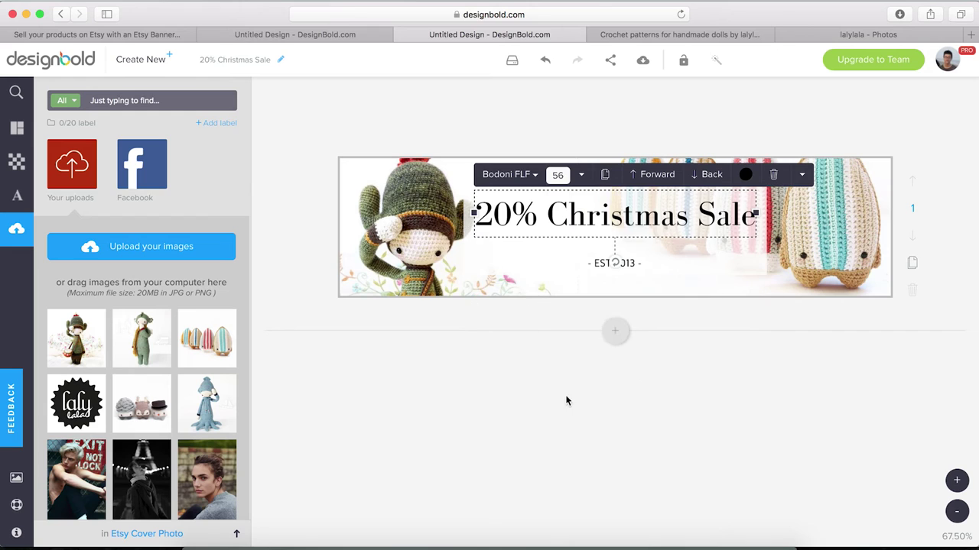
{"action": "left_click", "coordinate": [954, 279]}
{"action": "left_click_drag", "start_coordinate": [689, 217], "coordinate": [689, 222]}
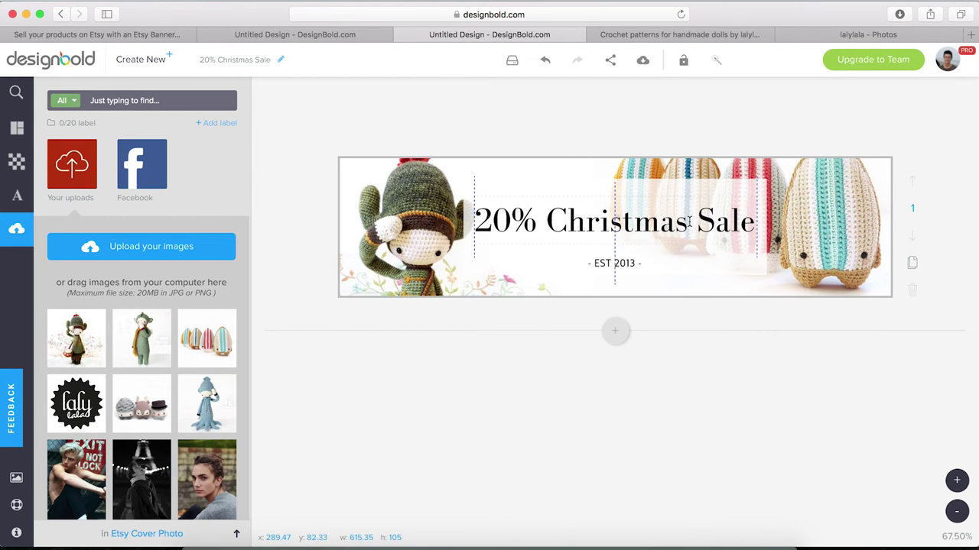
{"action": "left_click", "coordinate": [863, 331]}
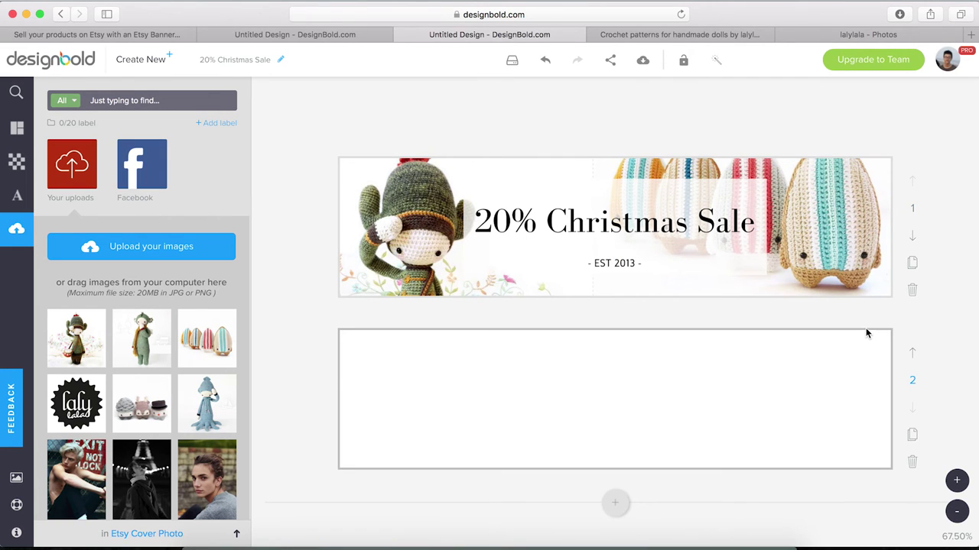
- Delete page 2 and place the laly logo as a small badge beside EST 2013
{"action": "left_click", "coordinate": [910, 462]}
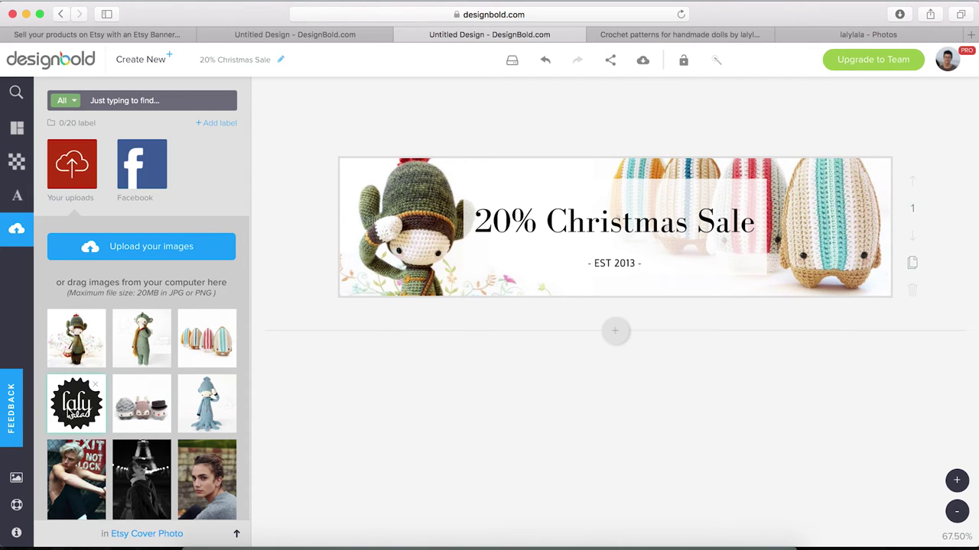
{"action": "left_click_drag", "start_coordinate": [69, 412], "coordinate": [558, 258]}
{"action": "mouse_move", "coordinate": [572, 195]}
{"action": "left_mouse_down"}
{"action": "mouse_move", "coordinate": [501, 294]}
{"action": "mouse_move", "coordinate": [540, 260]}
{"action": "mouse_move", "coordinate": [602, 258]}
{"action": "left_mouse_up"}
{"action": "left_click", "coordinate": [608, 263]}
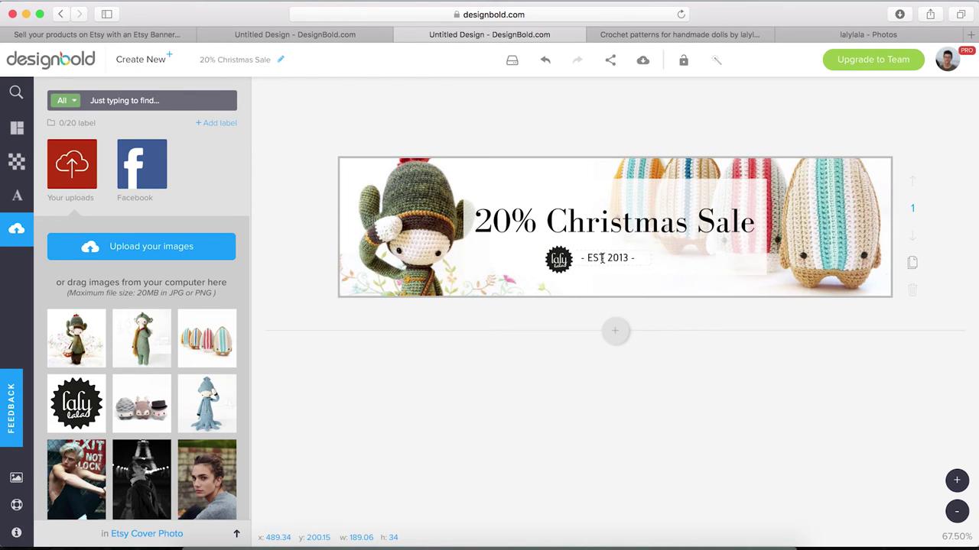
- Replace EST 2013 with 'HANDMADE STORE' and shift it slightly right
{"action": "double_click", "coordinate": [602, 258]}
{"action": "type", "text": "HANDMADE STORE"}
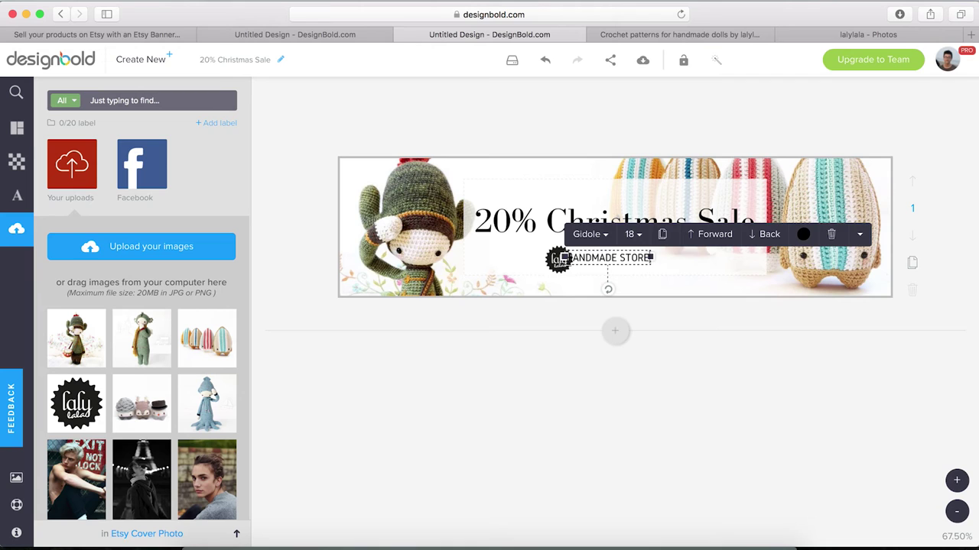
{"action": "left_click", "coordinate": [703, 380]}
{"action": "left_click_drag", "start_coordinate": [620, 259], "coordinate": [633, 262]}
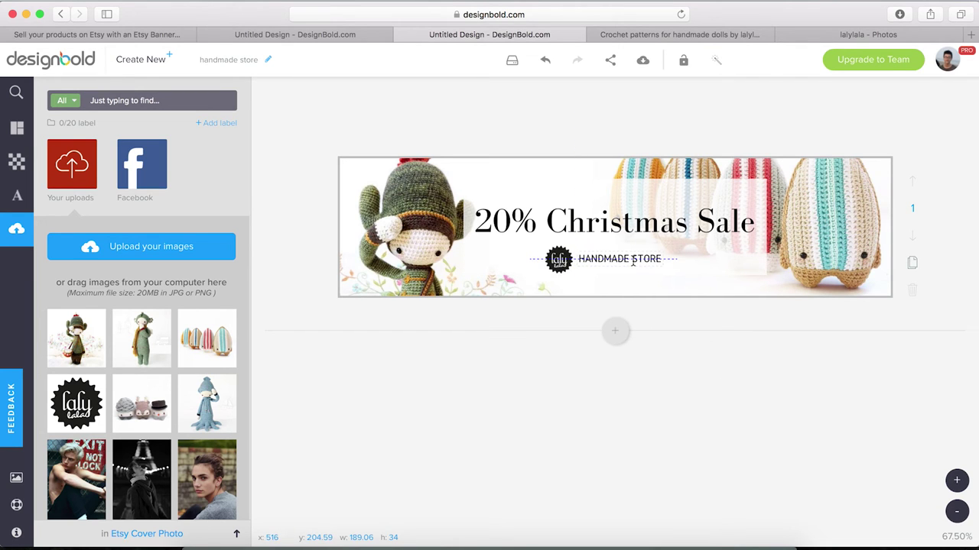
{"action": "left_click", "coordinate": [633, 262]}
{"action": "left_click", "coordinate": [684, 359]}
- Download the banner to the computer as a .PNG file named handmade store
{"action": "left_click", "coordinate": [642, 60]}
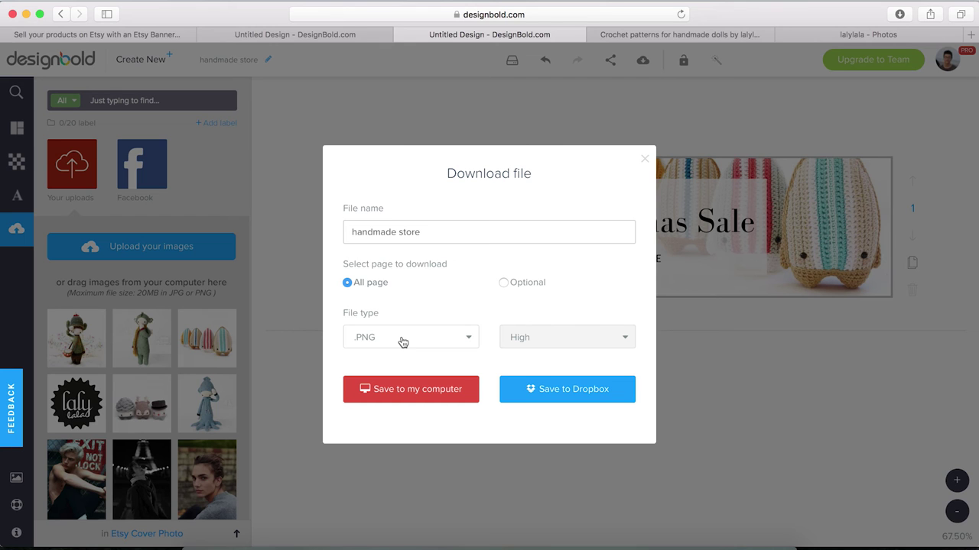
{"action": "left_click", "coordinate": [412, 391]}
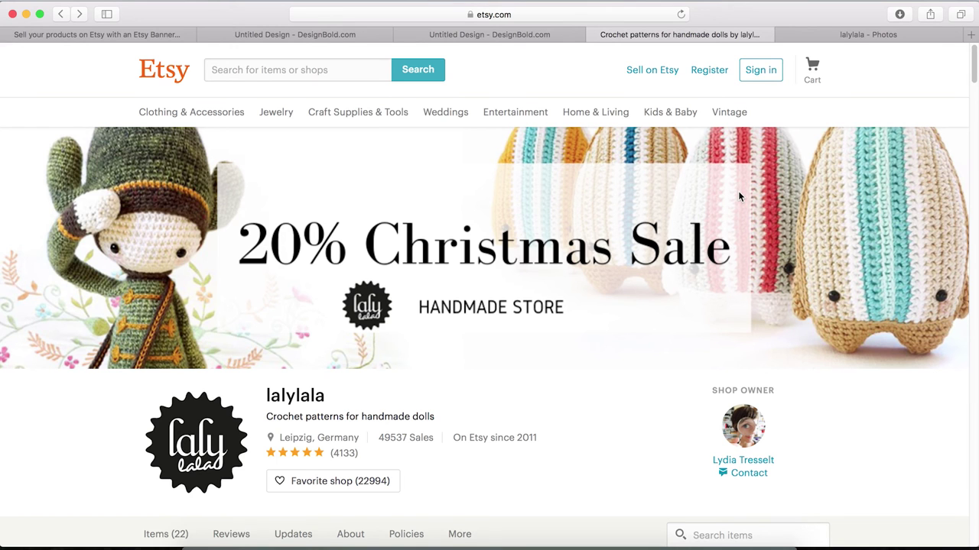
{"action": "scroll", "coordinate": [714, 312], "scroll_direction": "down", "scroll_amount": 5}
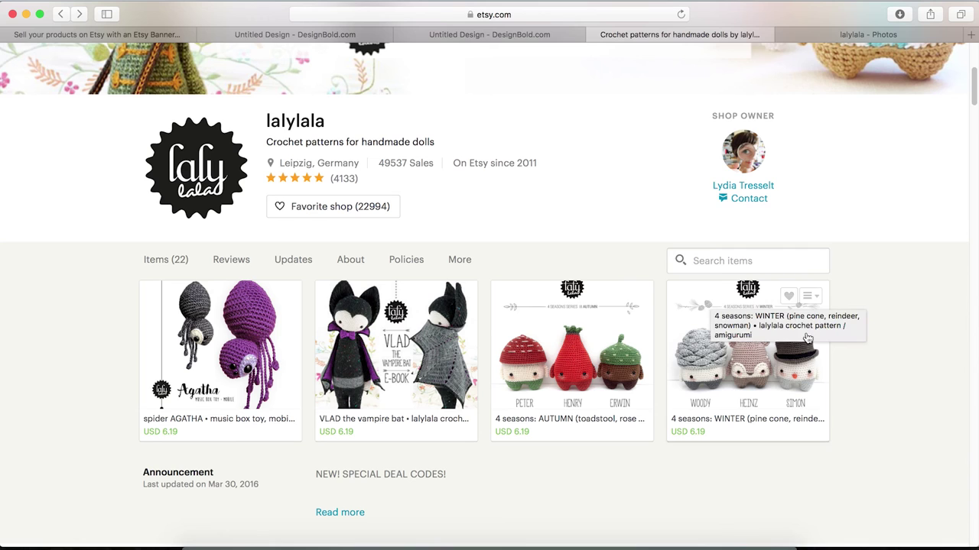
{"action": "scroll", "coordinate": [863, 353], "scroll_direction": "up", "scroll_amount": 4}
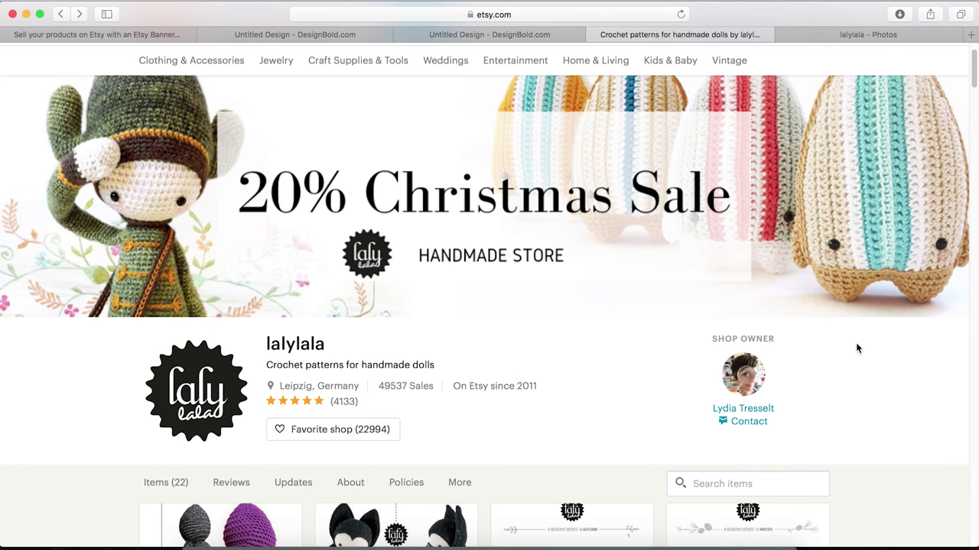
{"action": "scroll", "coordinate": [856, 345], "scroll_direction": "down", "scroll_amount": 1}
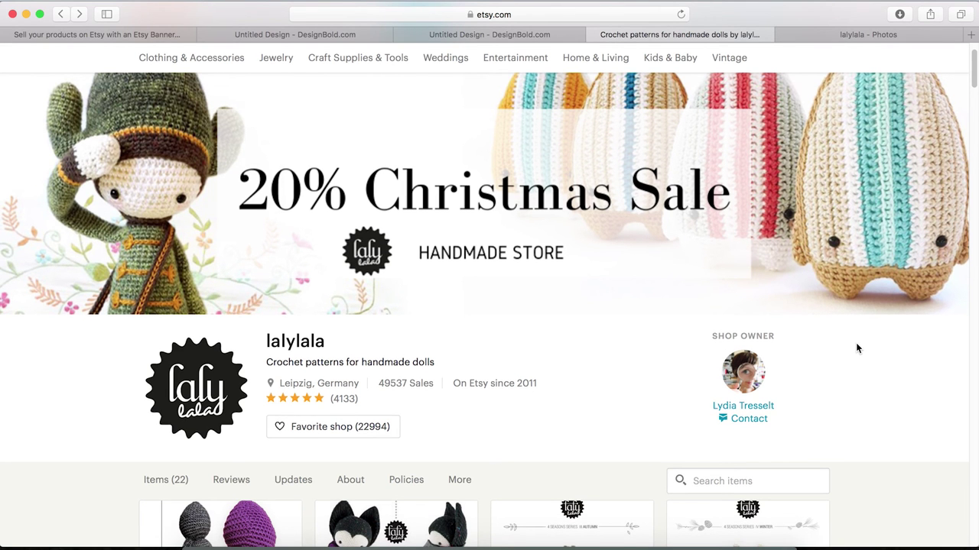
{"action": "scroll", "coordinate": [855, 347], "scroll_direction": "down", "scroll_amount": 4}
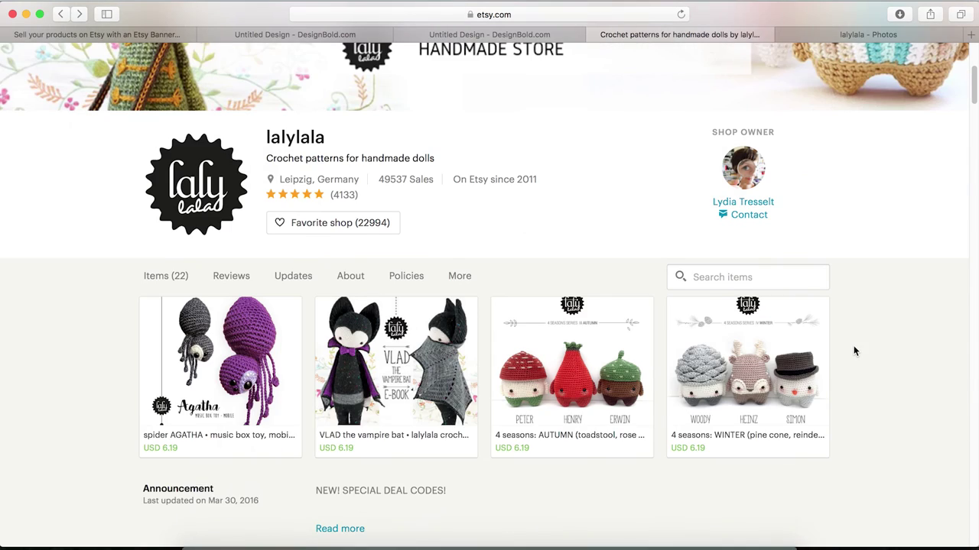
{"action": "scroll", "coordinate": [854, 351], "scroll_direction": "down", "scroll_amount": 1}
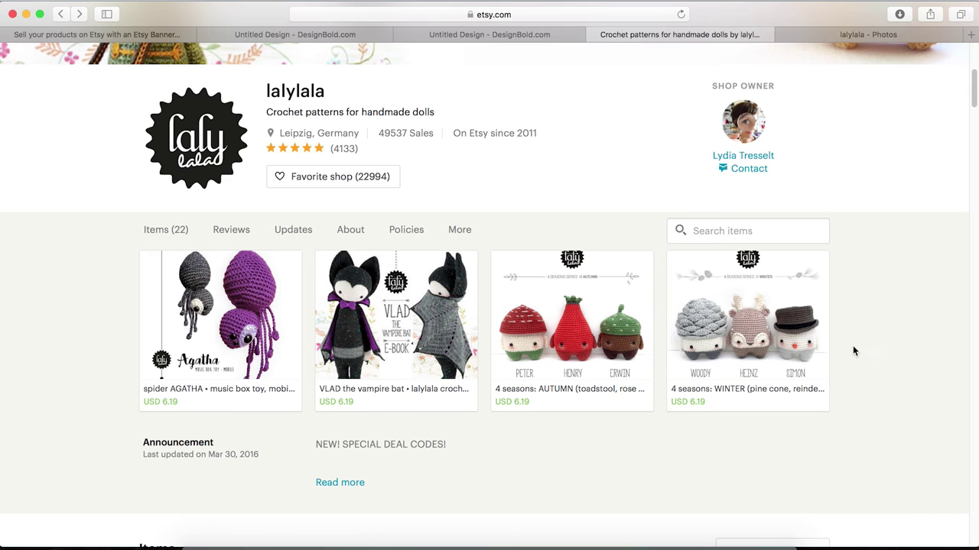
{"action": "scroll", "coordinate": [853, 345], "scroll_direction": "up", "scroll_amount": 5}
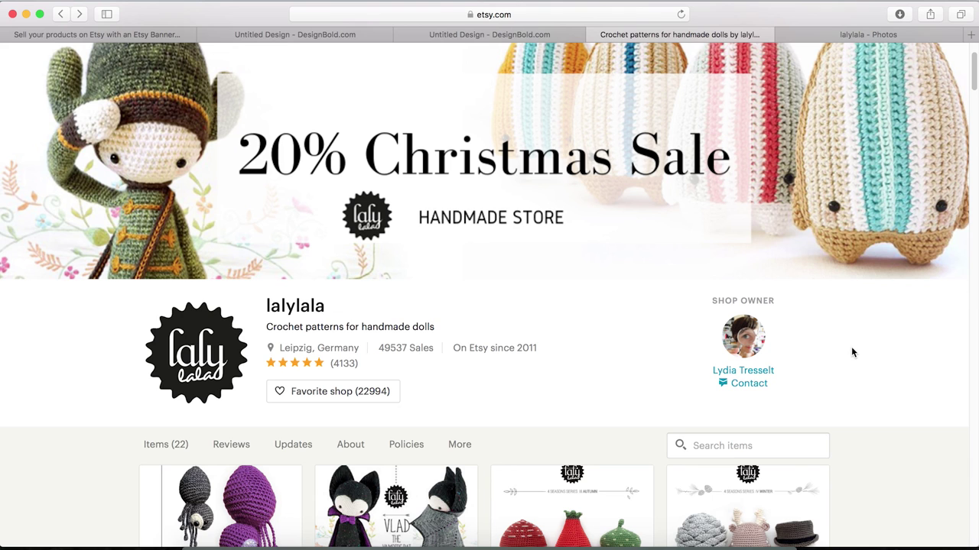
{"action": "scroll", "coordinate": [851, 346], "scroll_direction": "down", "scroll_amount": 1}
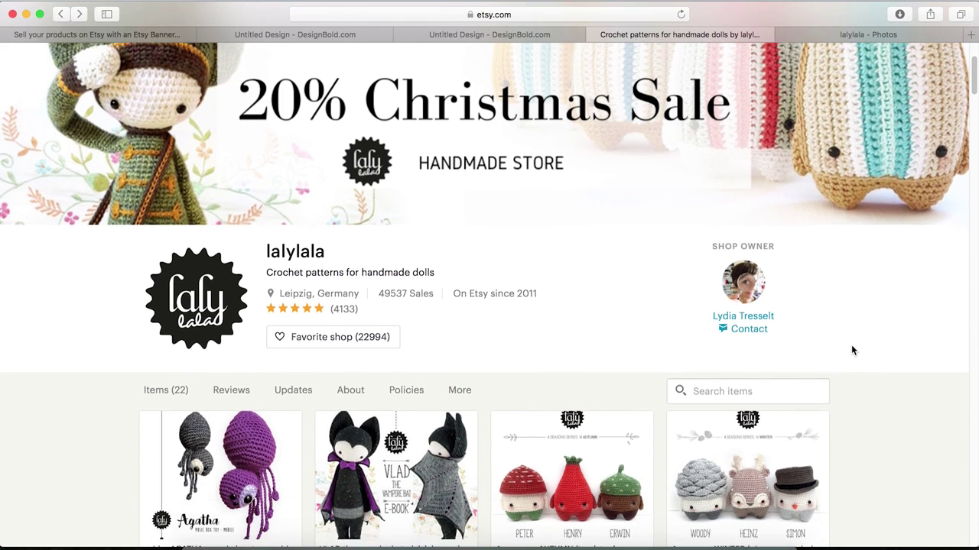
{"action": "scroll", "coordinate": [851, 345], "scroll_direction": "up", "scroll_amount": 3}
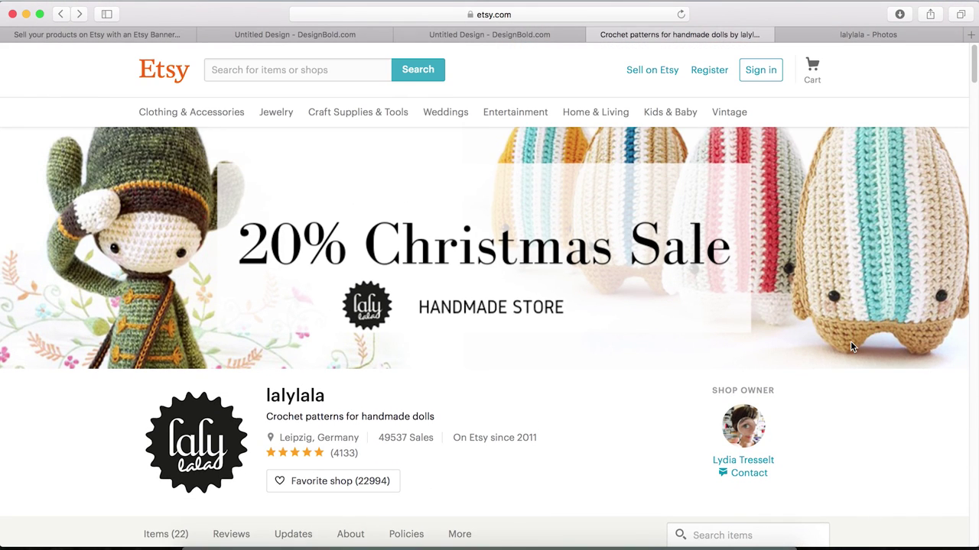